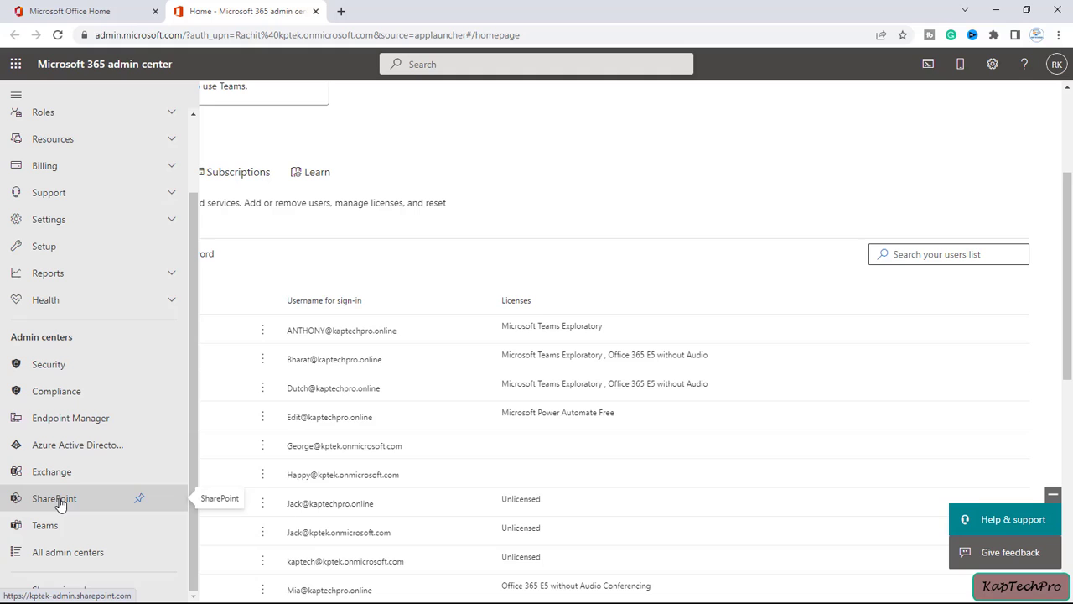
- Go to the SharePoint admin center's active sites and open the FLY HUB site
{"action": "left_click", "coordinate": [55, 499]}
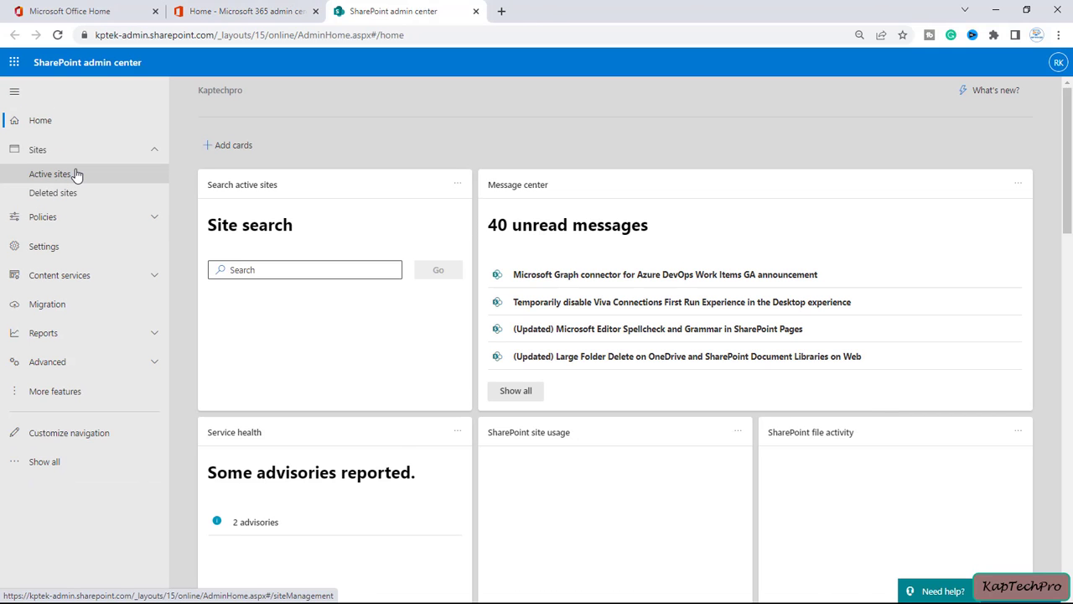
{"action": "left_click", "coordinate": [50, 174]}
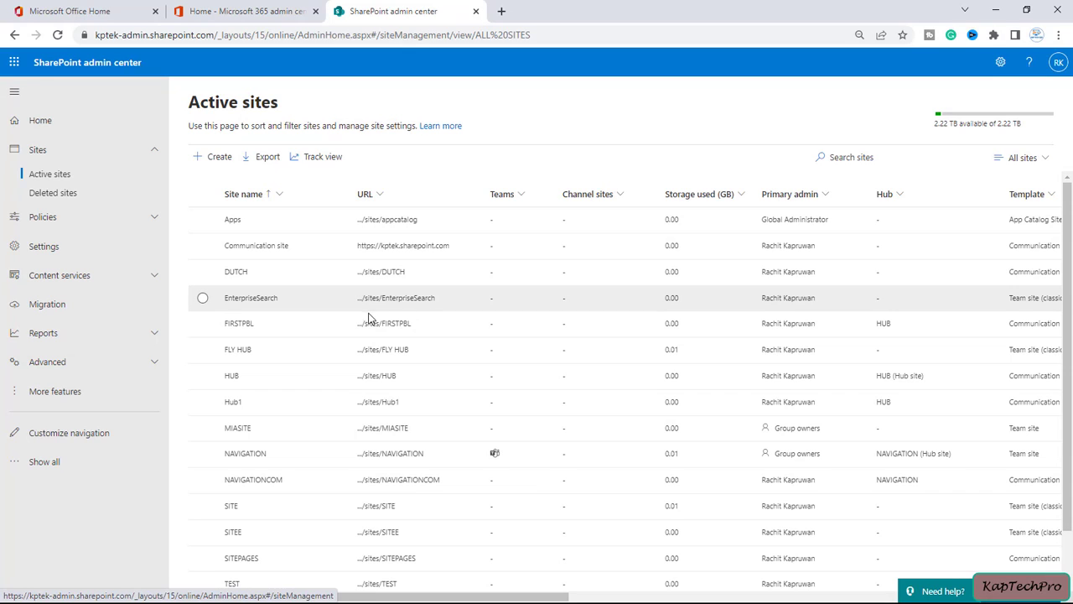
{"action": "left_click", "coordinate": [380, 359]}
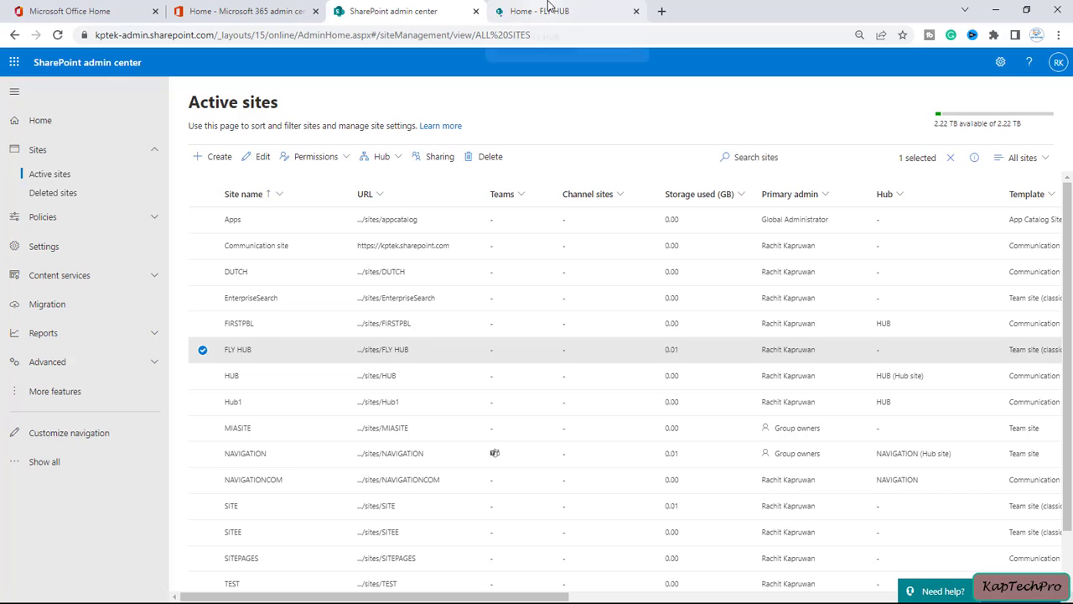
{"action": "left_click", "coordinate": [549, 8]}
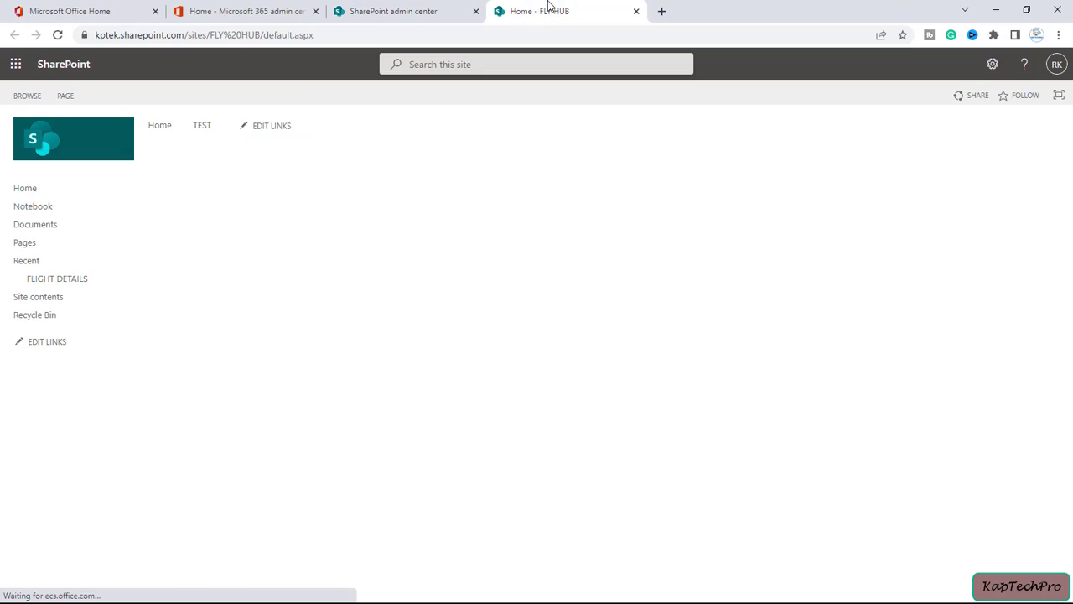
- Open the site's Documents library from the site contents, look inside the SHARABLE ITEM folder, and return to the library
{"action": "left_click", "coordinate": [53, 300]}
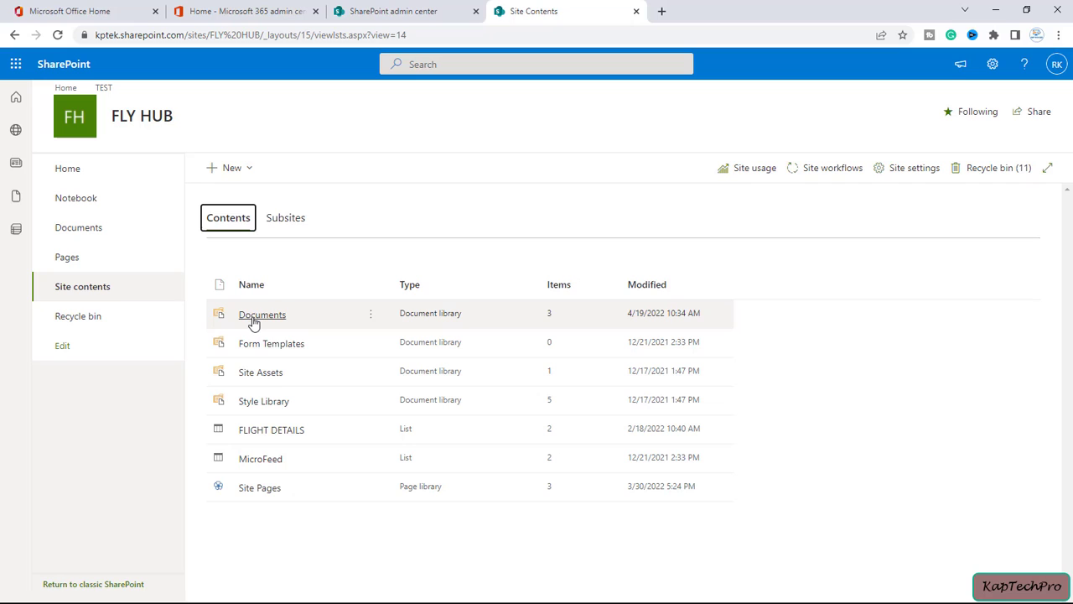
{"action": "left_click", "coordinate": [255, 319]}
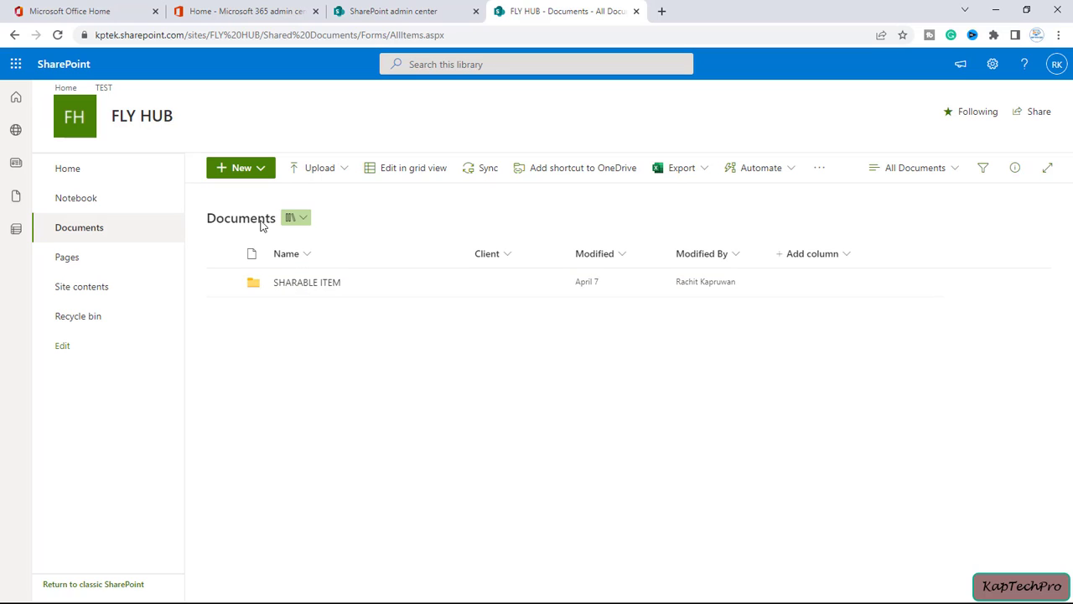
{"action": "left_click", "coordinate": [302, 285]}
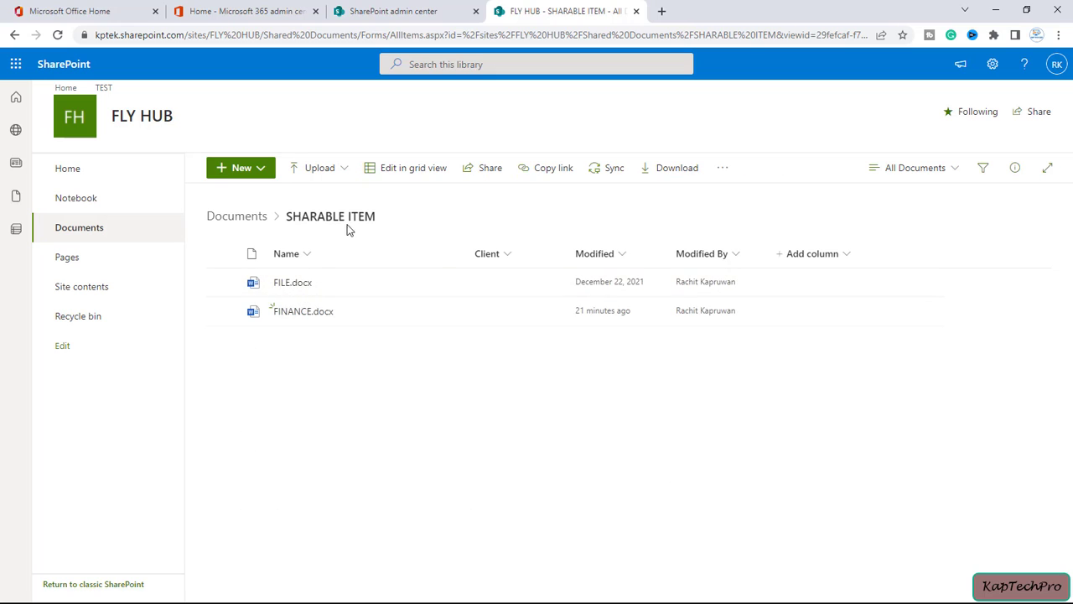
{"action": "left_click", "coordinate": [233, 220]}
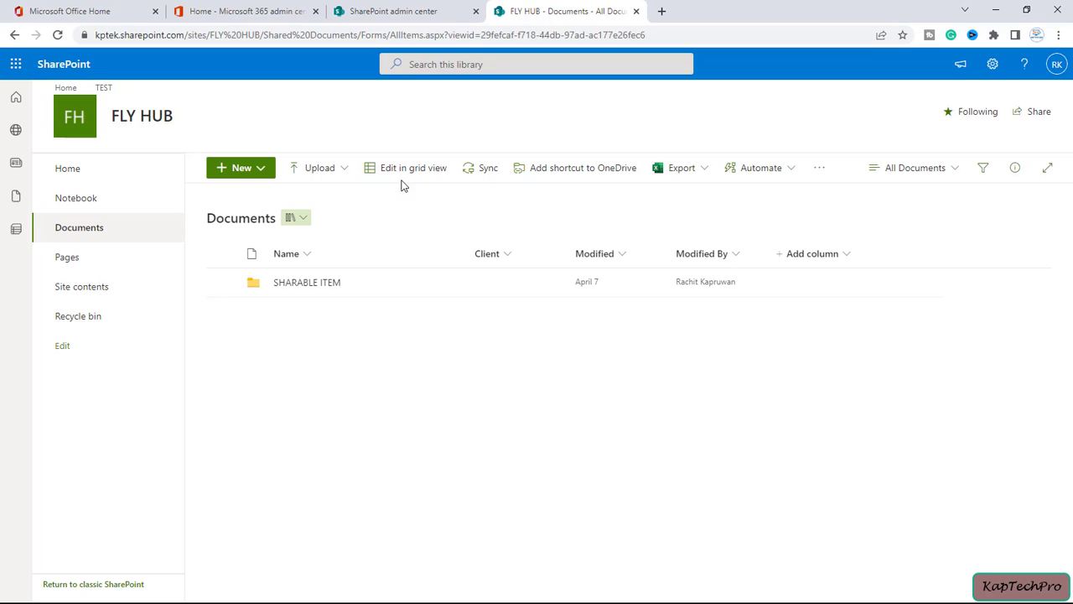
- Start a new alert on the Documents library and try adding a second user as recipient
{"action": "left_click", "coordinate": [820, 177]}
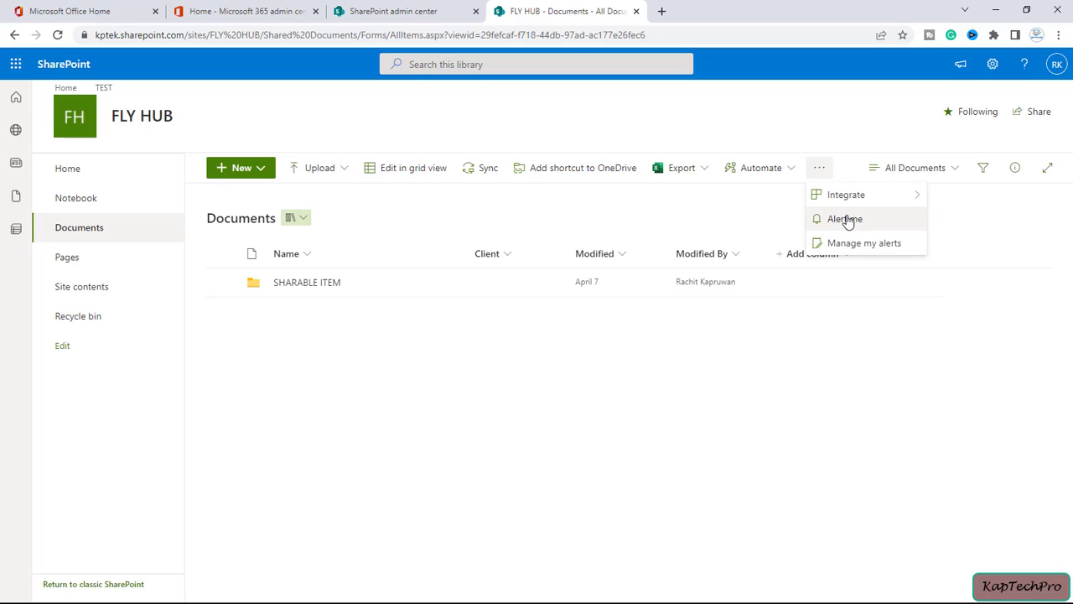
{"action": "left_click", "coordinate": [845, 221]}
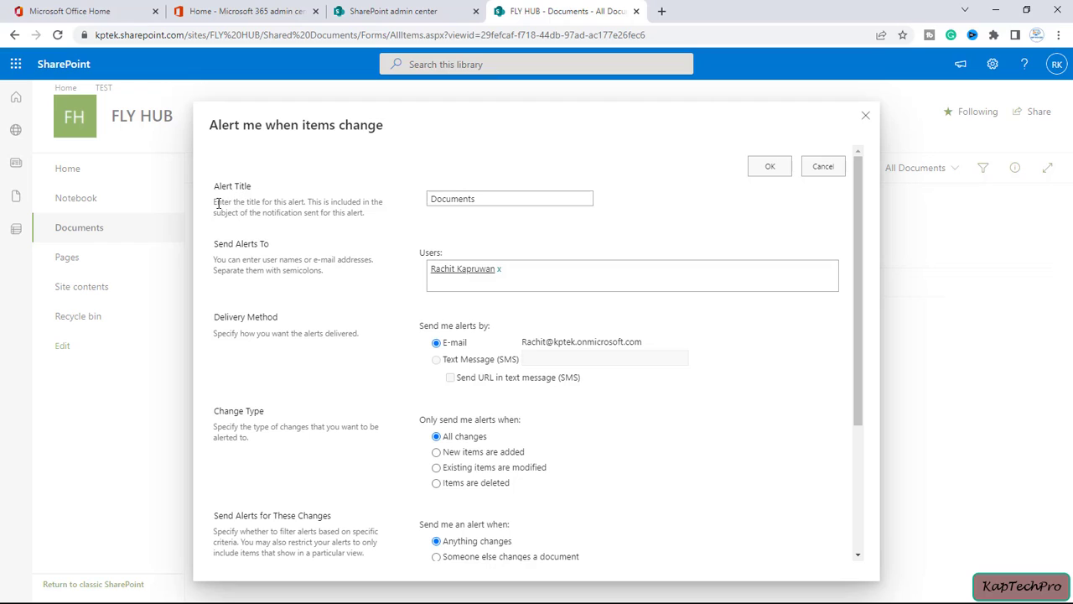
{"action": "left_click", "coordinate": [492, 206]}
{"action": "left_click", "coordinate": [442, 278]}
{"action": "type", "text": "Ritika x"}
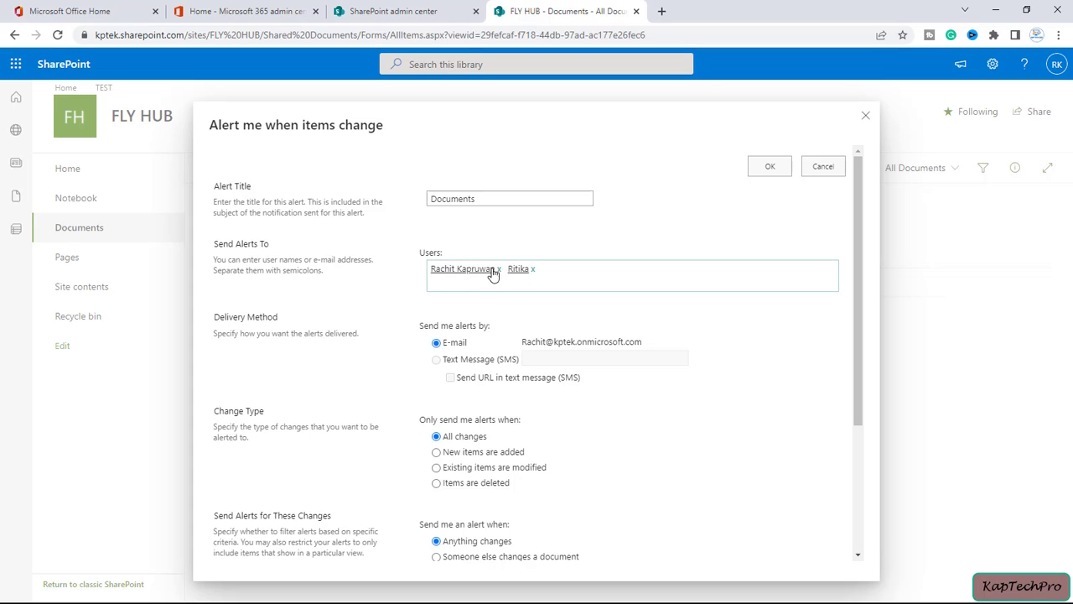
{"action": "left_click", "coordinate": [443, 279]}
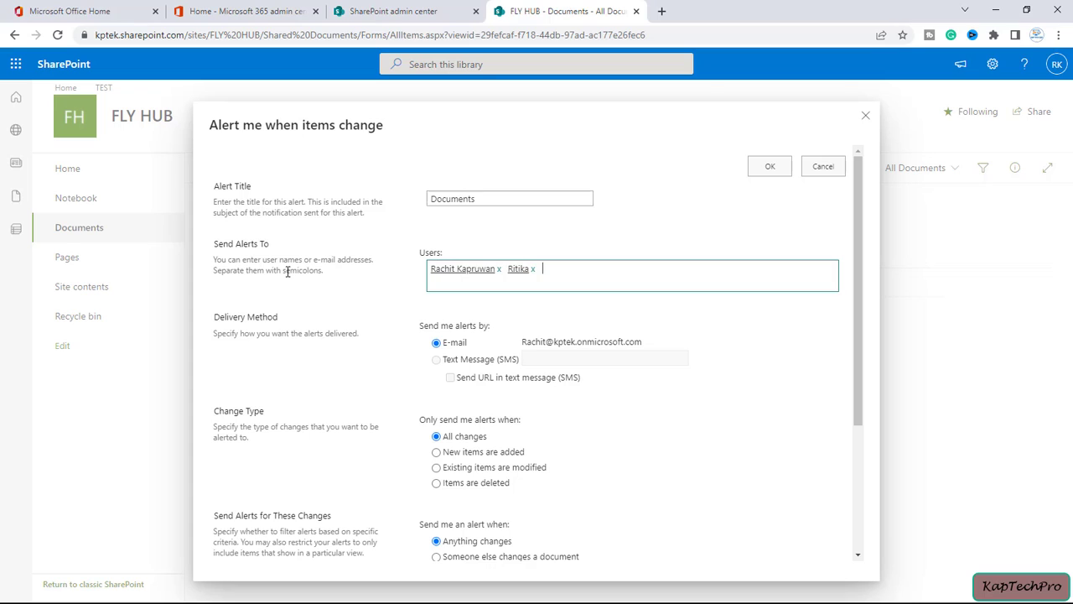
{"action": "left_click", "coordinate": [532, 269]}
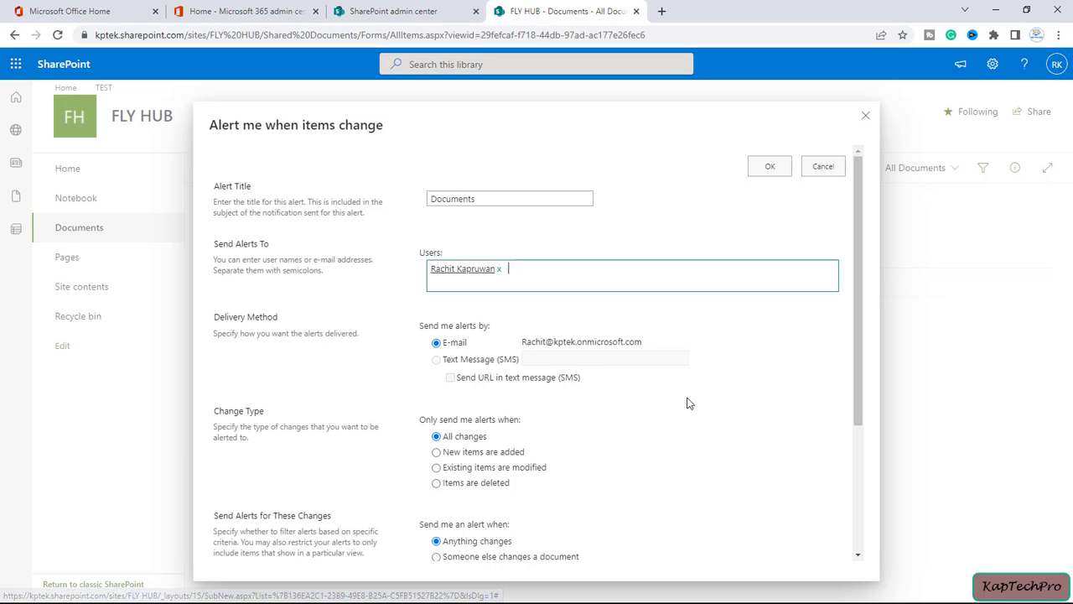
- Review the library alert's delivery, change type and timing options, trying the weekly summary, and cancel the alert
{"action": "scroll", "coordinate": [277, 362], "scroll_direction": "down", "scroll_amount": 1}
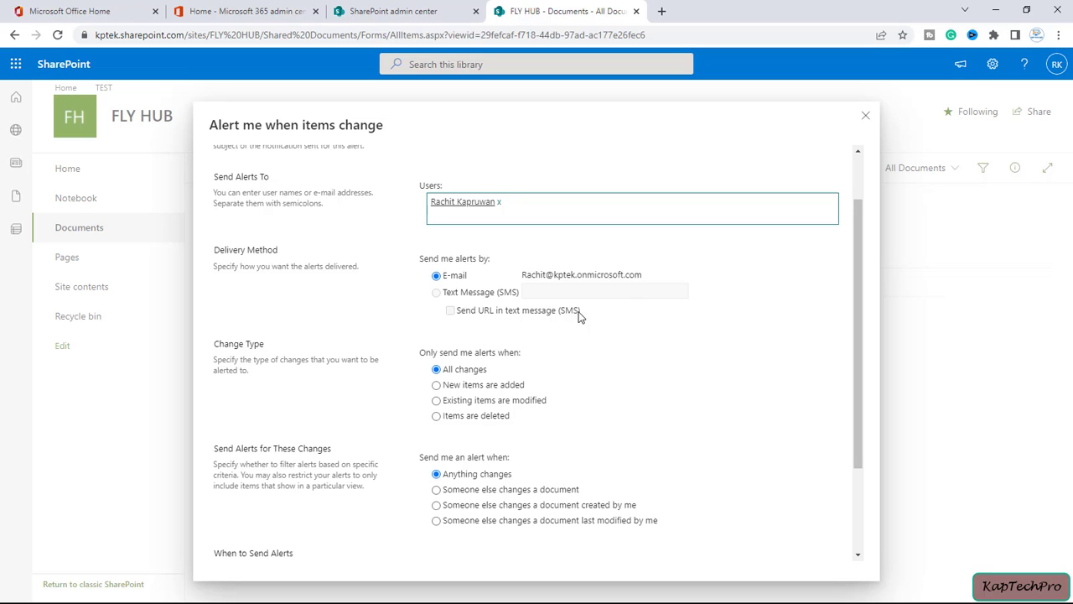
{"action": "scroll", "coordinate": [671, 336], "scroll_direction": "down", "scroll_amount": 1}
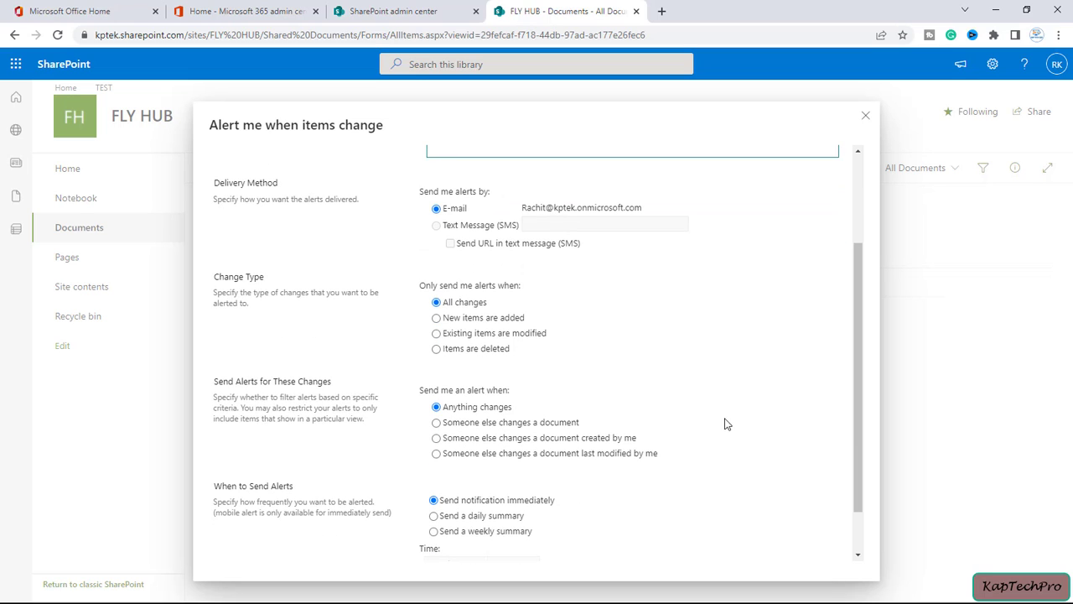
{"action": "scroll", "coordinate": [312, 399], "scroll_direction": "down", "scroll_amount": 1}
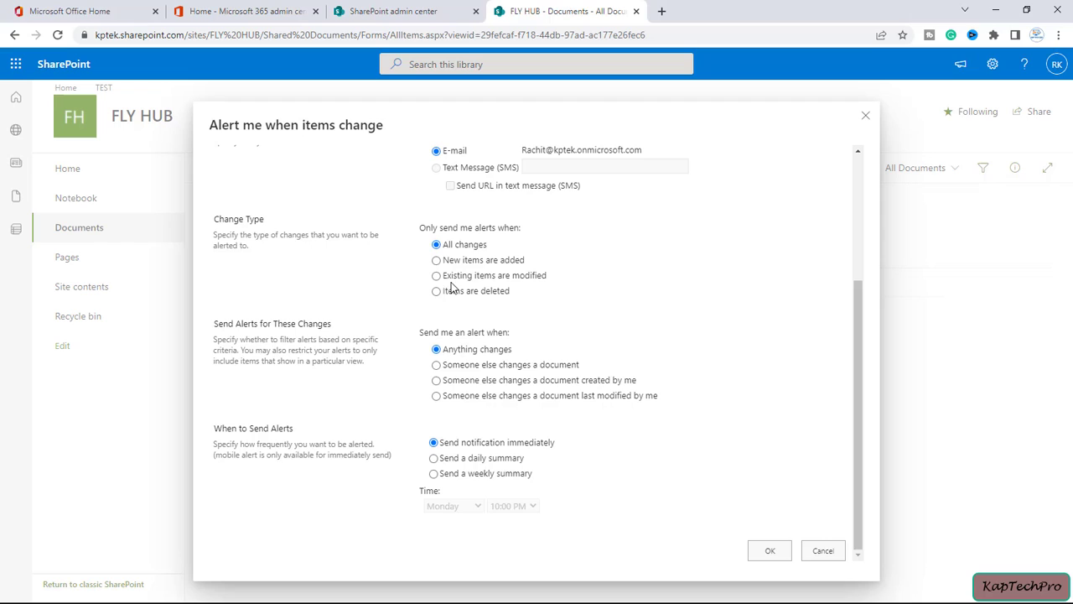
{"action": "left_click_drag", "start_coordinate": [434, 231], "coordinate": [529, 235]}
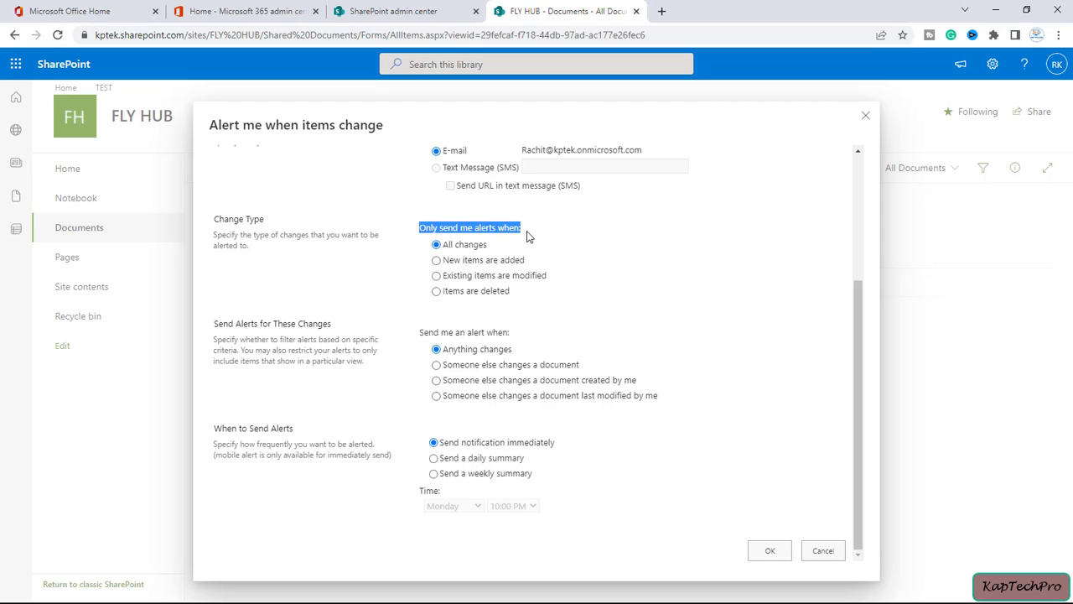
{"action": "left_click", "coordinate": [465, 249]}
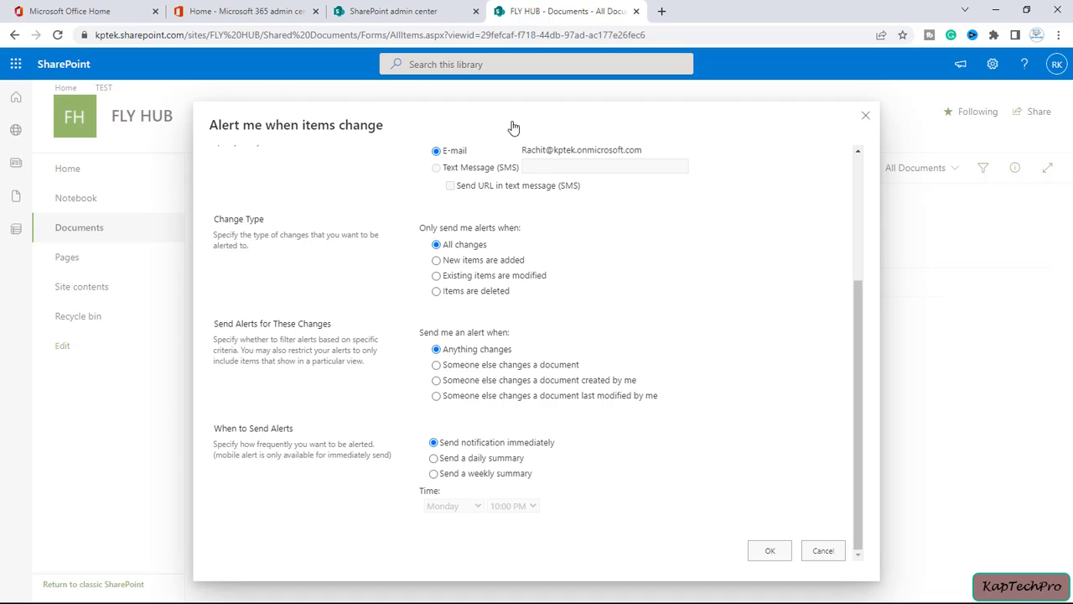
{"action": "left_click", "coordinate": [434, 474]}
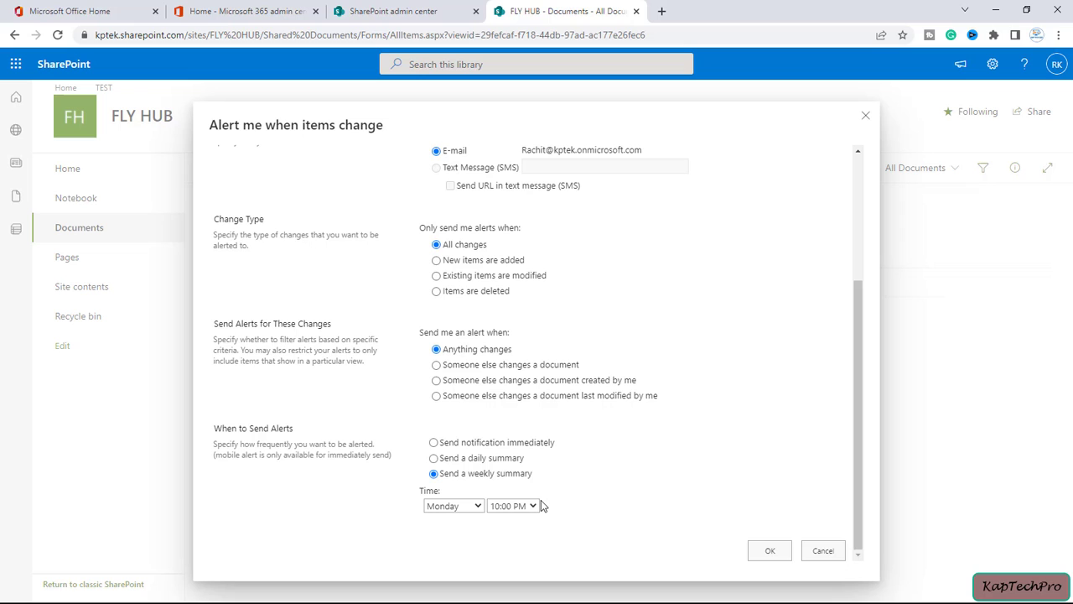
{"action": "left_click", "coordinate": [442, 444]}
{"action": "scroll", "coordinate": [686, 476], "scroll_direction": "up", "scroll_amount": 3}
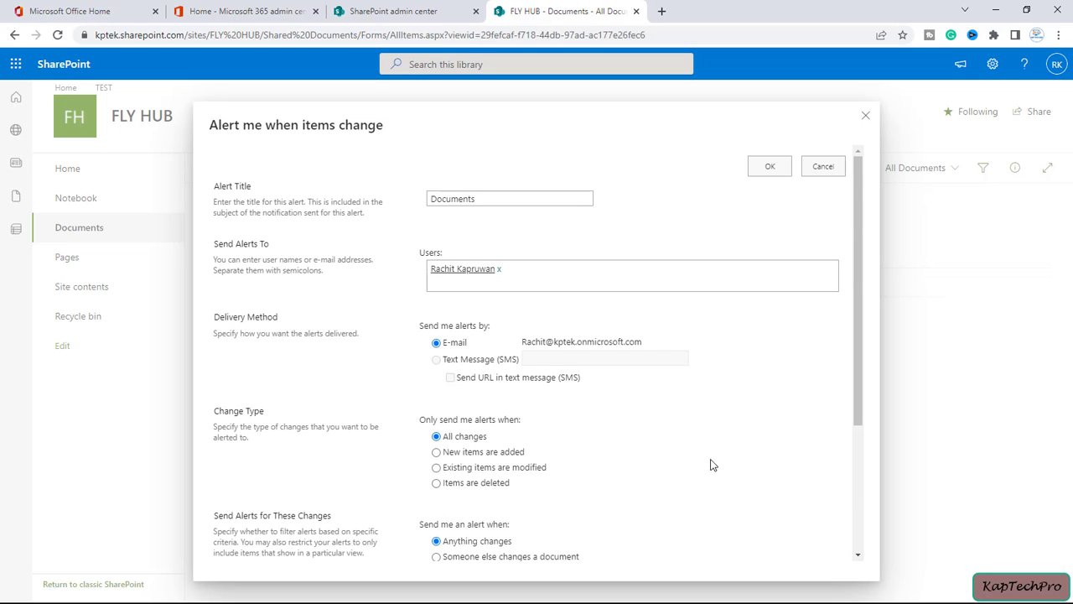
{"action": "scroll", "coordinate": [711, 466], "scroll_direction": "down", "scroll_amount": 3}
{"action": "left_click", "coordinate": [822, 551]}
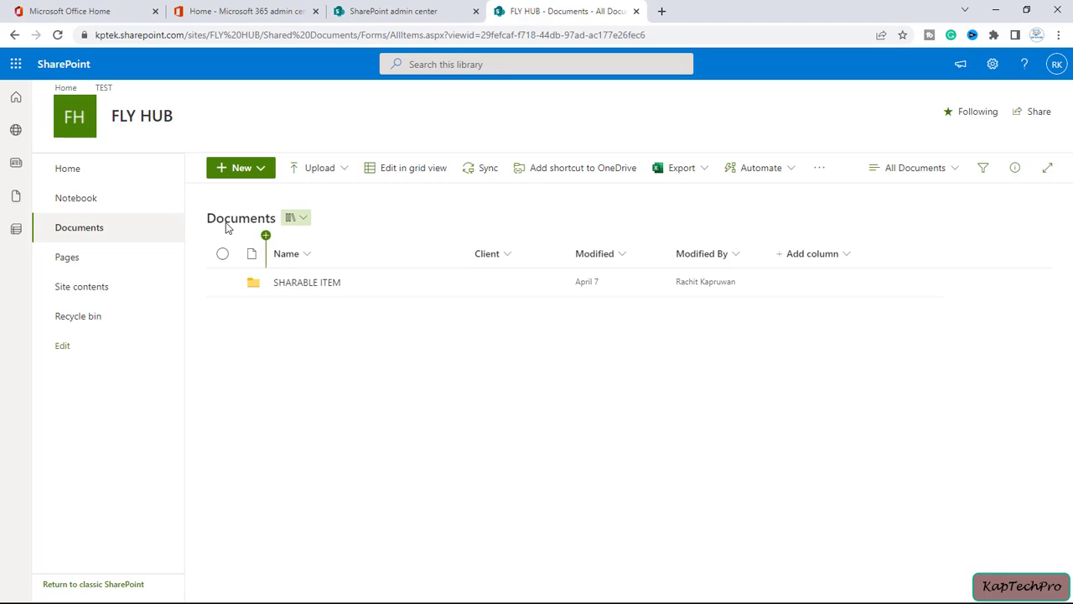
- Create an alert on FINANCE.docx in the SHARABLE ITEM folder, keeping e-mail delivery, anything changes and immediate notification
{"action": "left_click", "coordinate": [287, 285]}
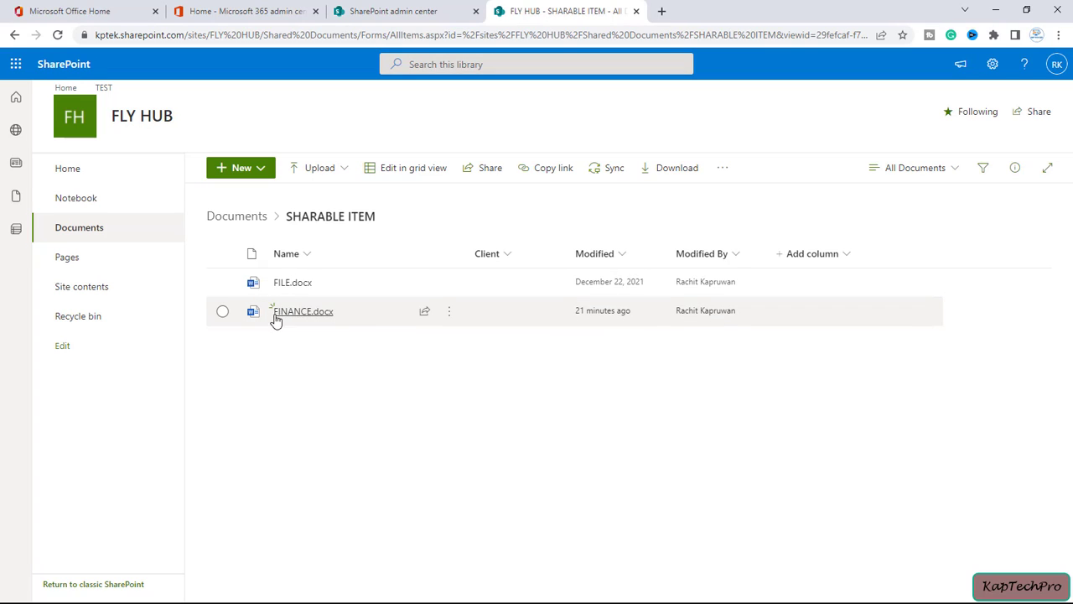
{"action": "left_click", "coordinate": [223, 313]}
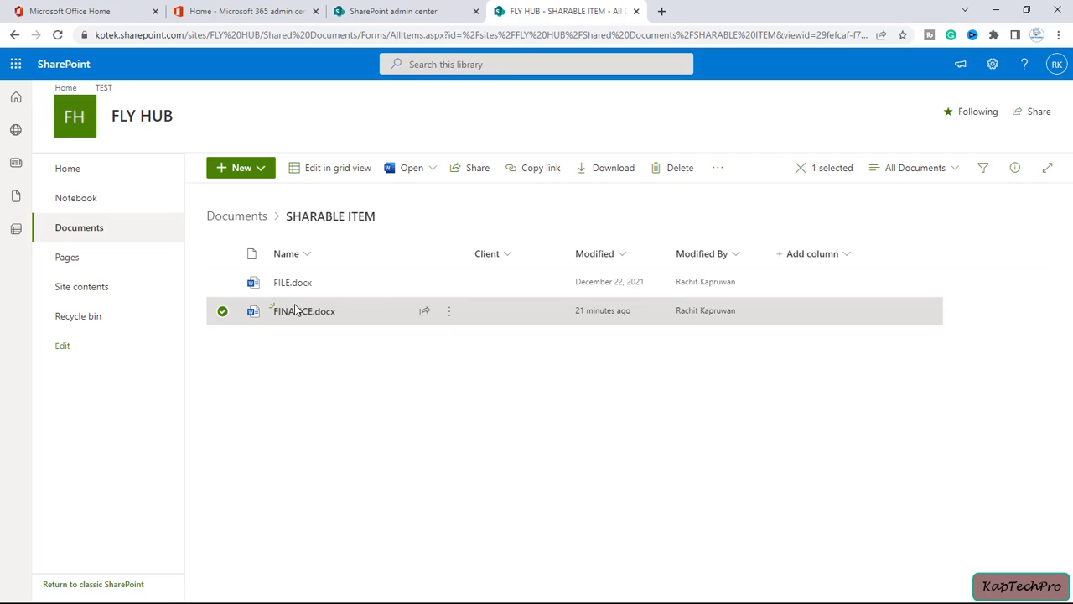
{"action": "left_click", "coordinate": [717, 170]}
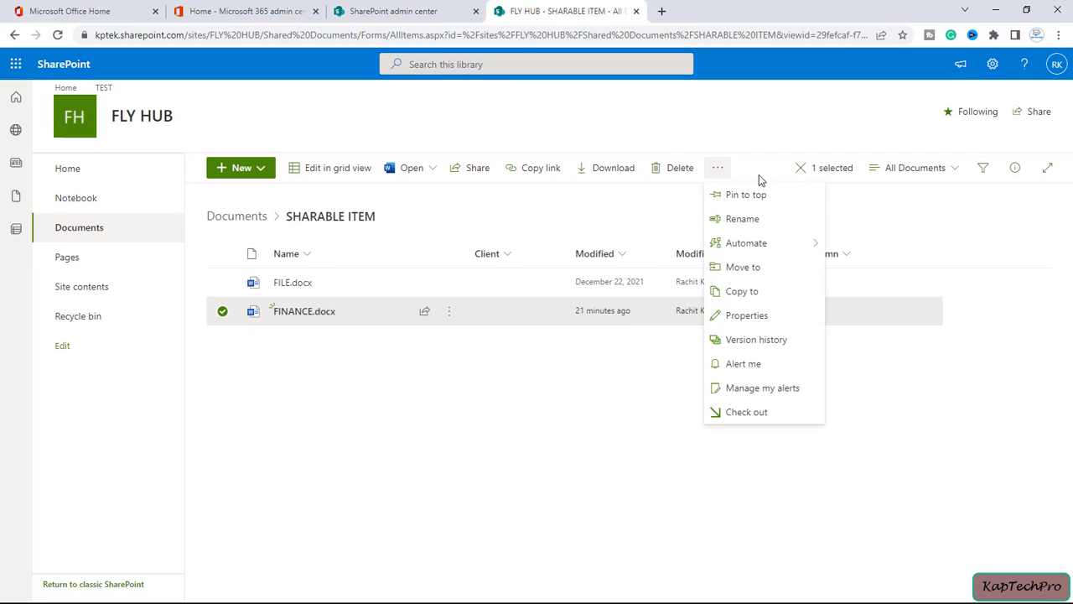
{"action": "left_click", "coordinate": [759, 365]}
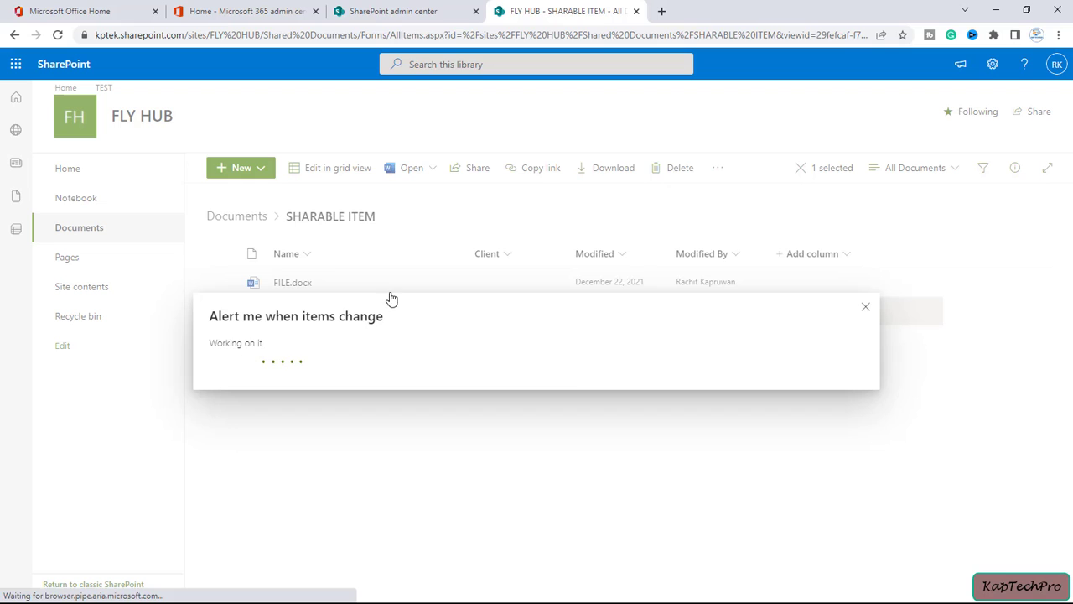
{"action": "scroll", "coordinate": [412, 307], "scroll_direction": "down", "scroll_amount": 2}
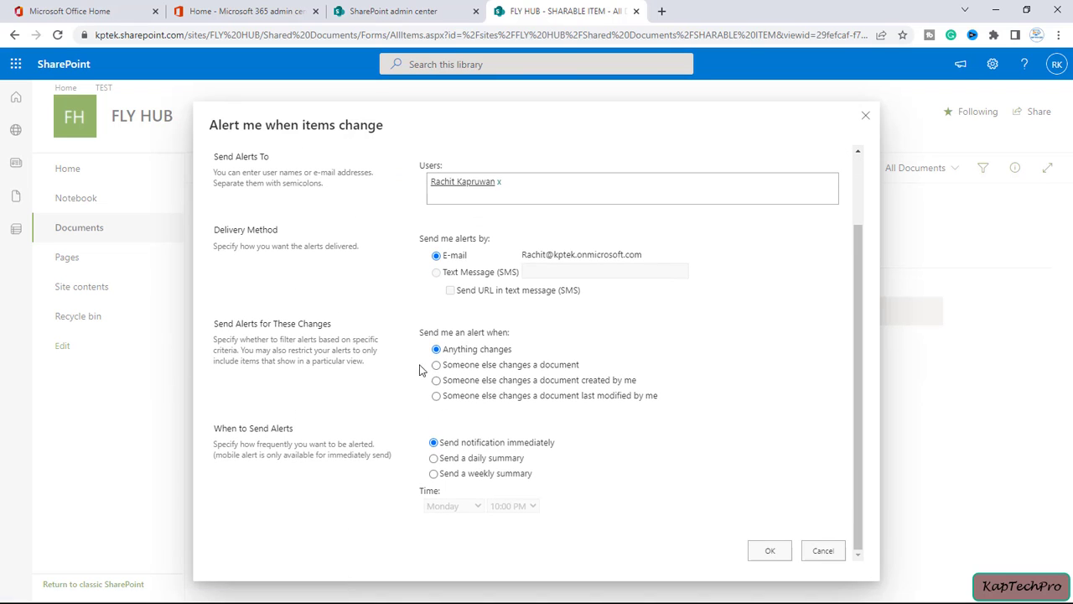
{"action": "scroll", "coordinate": [453, 471], "scroll_direction": "up", "scroll_amount": 2}
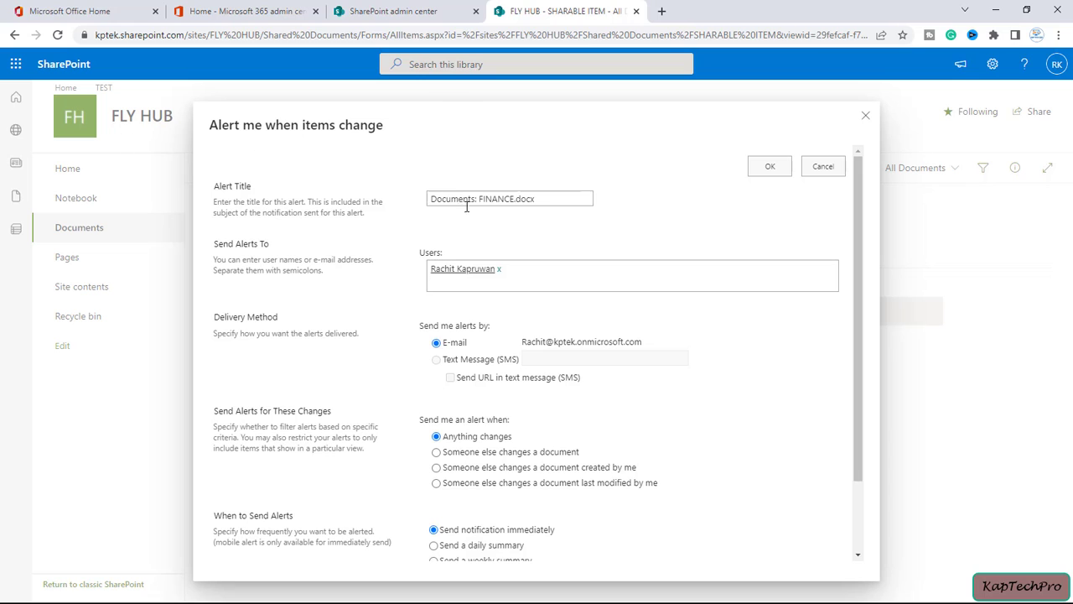
{"action": "scroll", "coordinate": [363, 288], "scroll_direction": "down", "scroll_amount": 2}
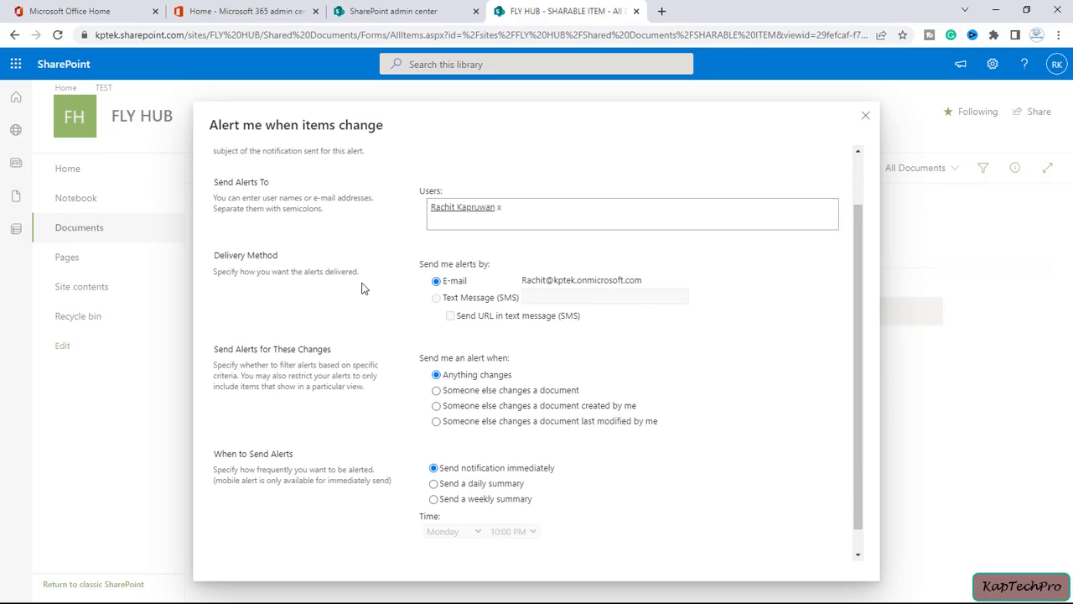
{"action": "scroll", "coordinate": [252, 312], "scroll_direction": "up", "scroll_amount": 2}
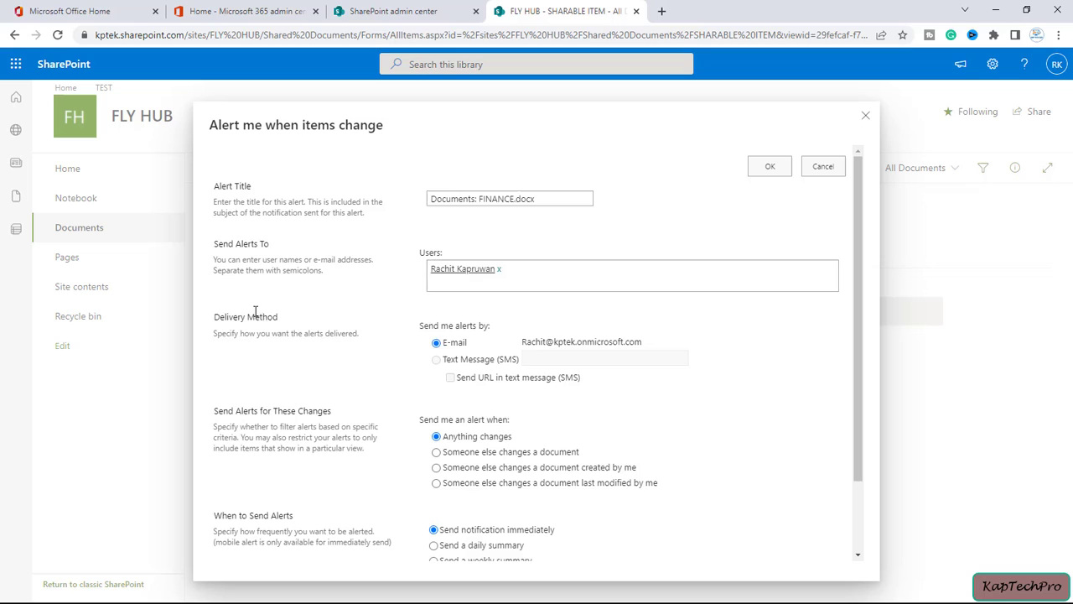
{"action": "scroll", "coordinate": [559, 368], "scroll_direction": "down", "scroll_amount": 3}
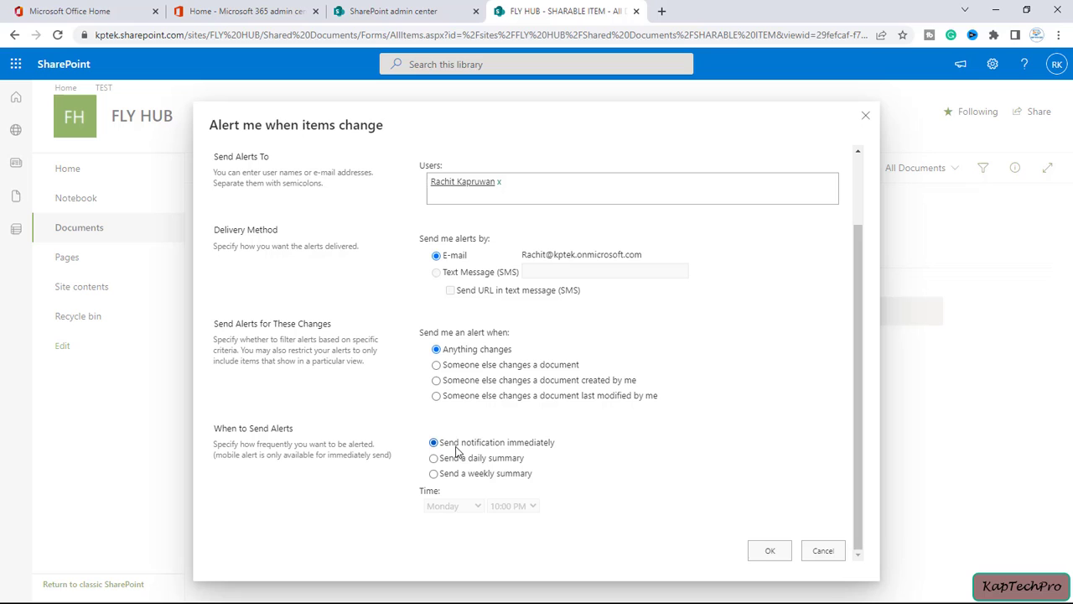
{"action": "left_click", "coordinate": [769, 551]}
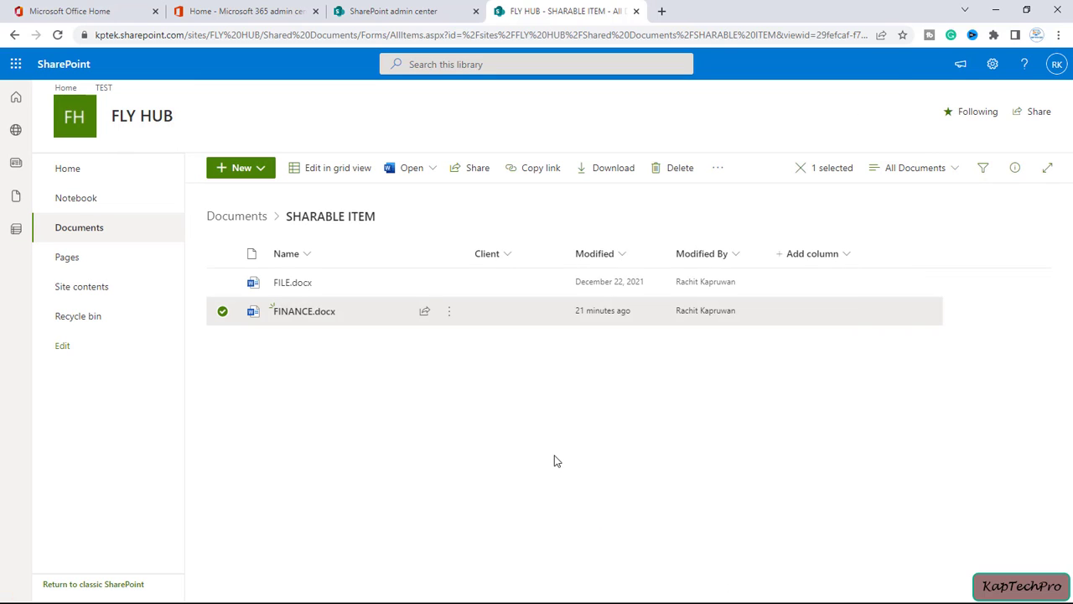
- Reload the SHARABLE ITEM folder, review the existing FINANCE.docx alert on the site's alert management page, and return to the folder
{"action": "left_click", "coordinate": [57, 34]}
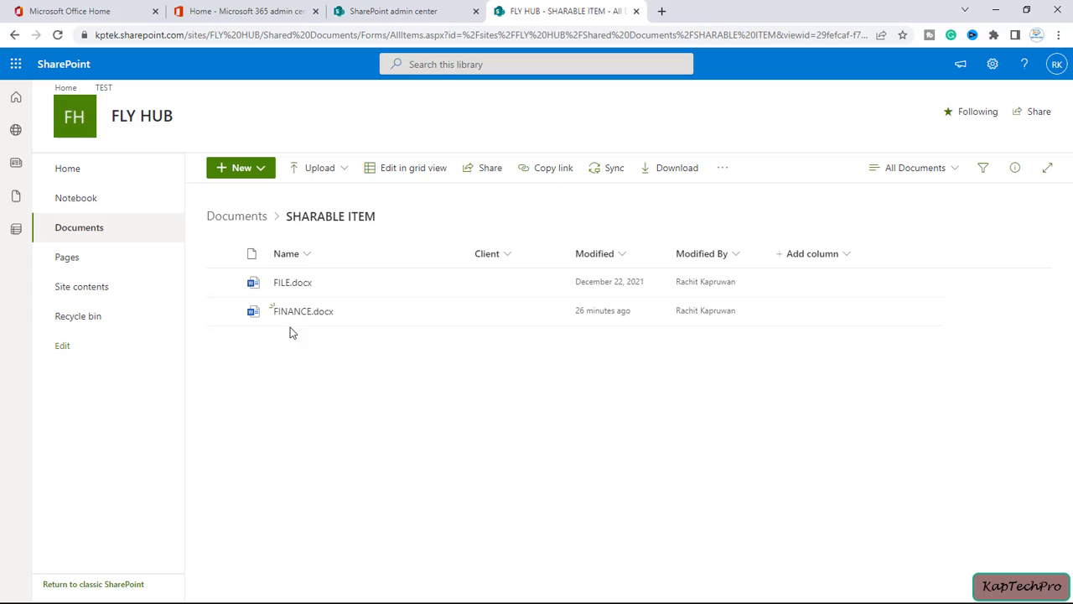
{"action": "left_click", "coordinate": [725, 169]}
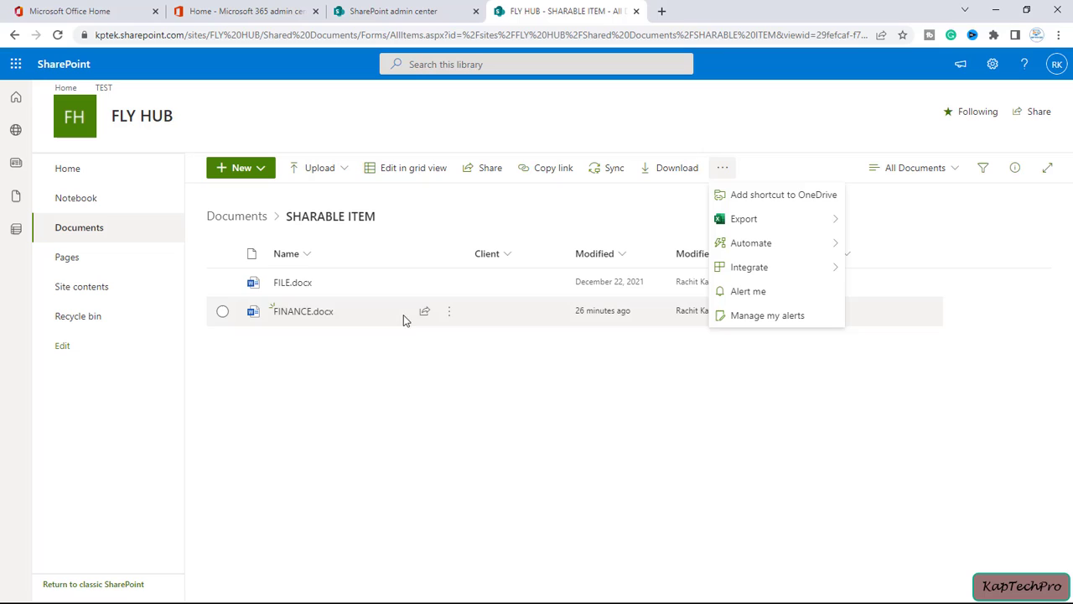
{"action": "left_click", "coordinate": [752, 327]}
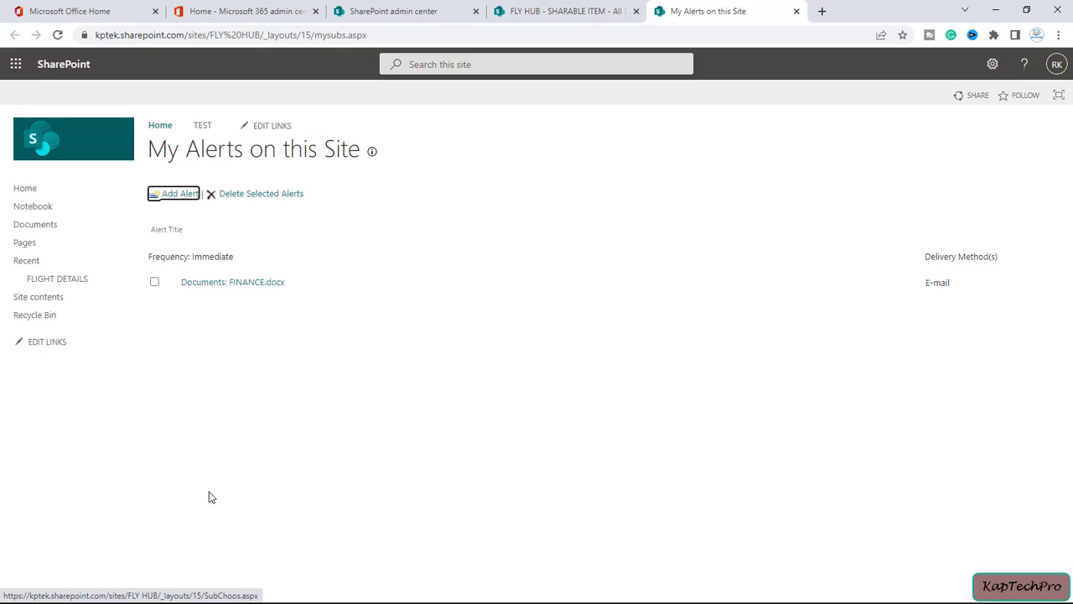
{"action": "left_click", "coordinate": [154, 282]}
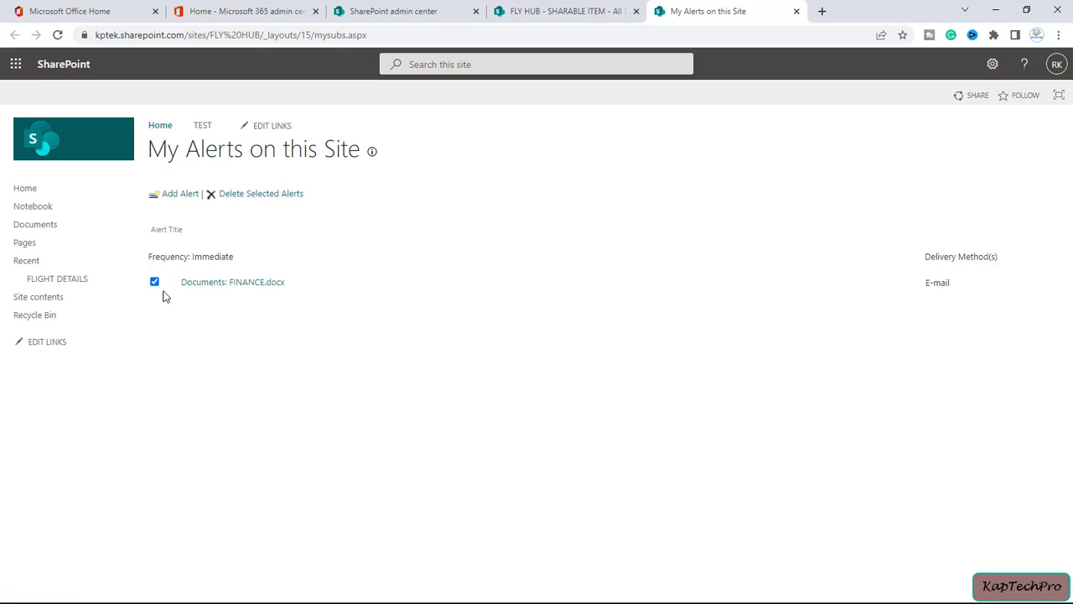
{"action": "left_click", "coordinate": [797, 12]}
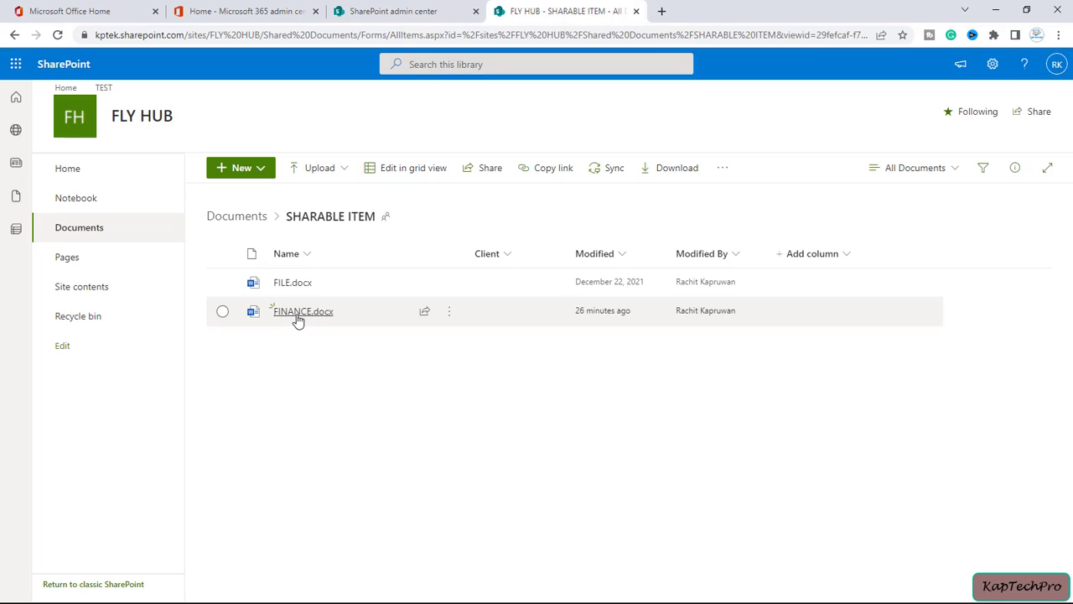
- Open FINANCE.docx in Word, add a line with the editor's first name followed by "is editing", close the document, and reload the folder
{"action": "mouse_move", "coordinate": [298, 321]}
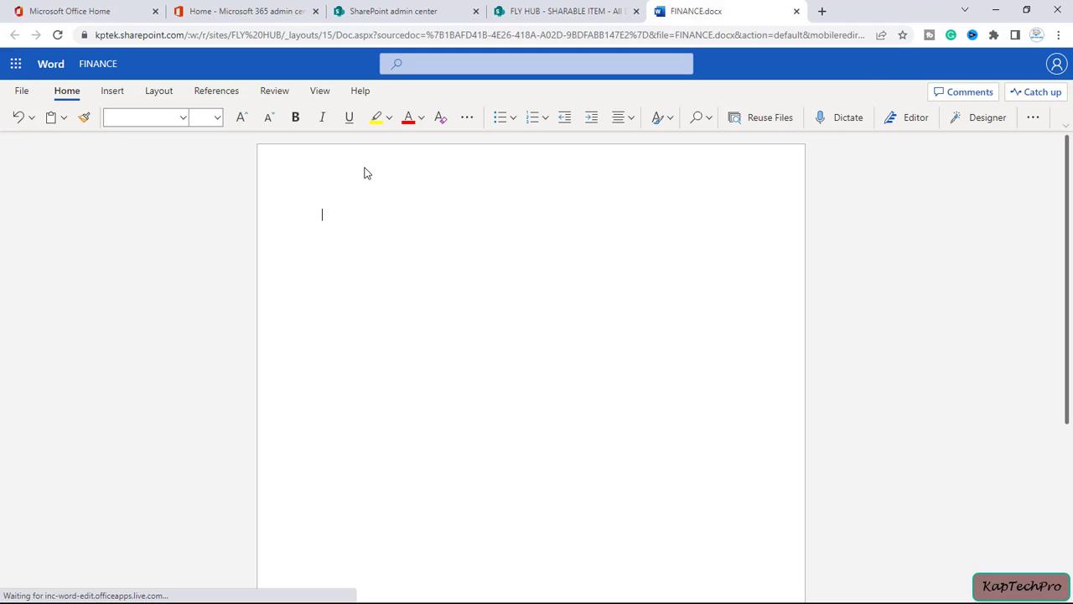
{"action": "type", "text": "rachi"}
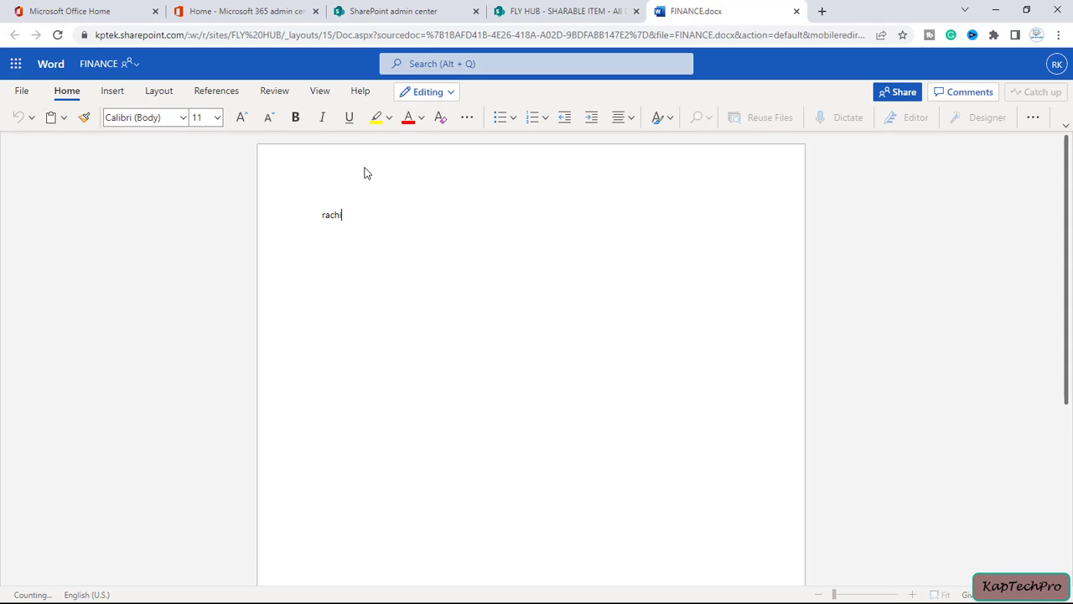
{"action": "type", "text": "tis editing"}
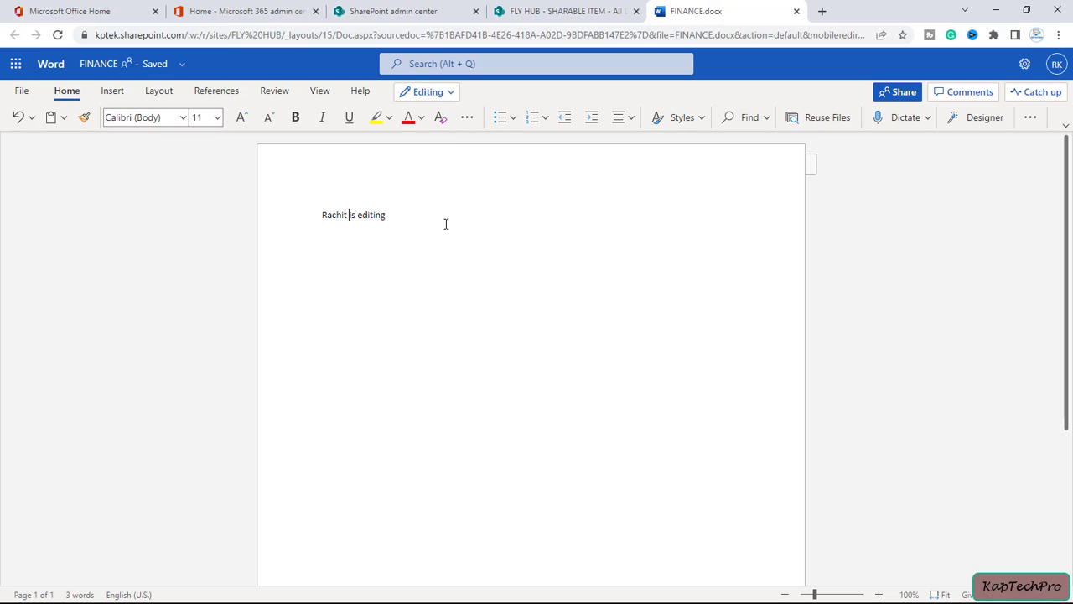
{"action": "left_click", "coordinate": [796, 11]}
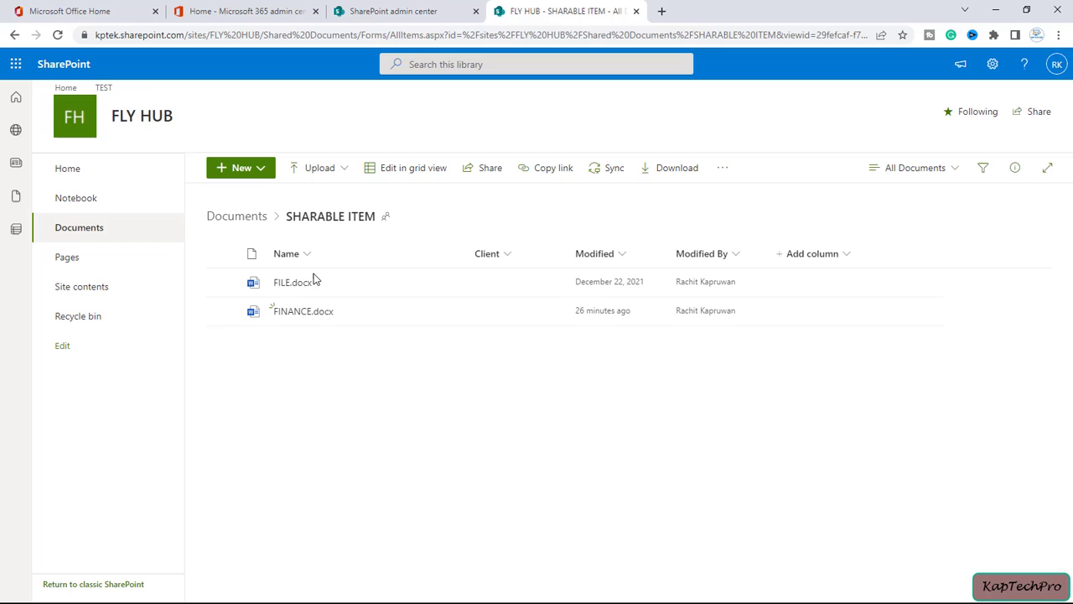
{"action": "left_click", "coordinate": [57, 34]}
- Switch to Outlook from the Office home page and read the FLY HUB messages about the FINANCE.docx alert's creation and the file change
{"action": "left_click", "coordinate": [83, 10]}
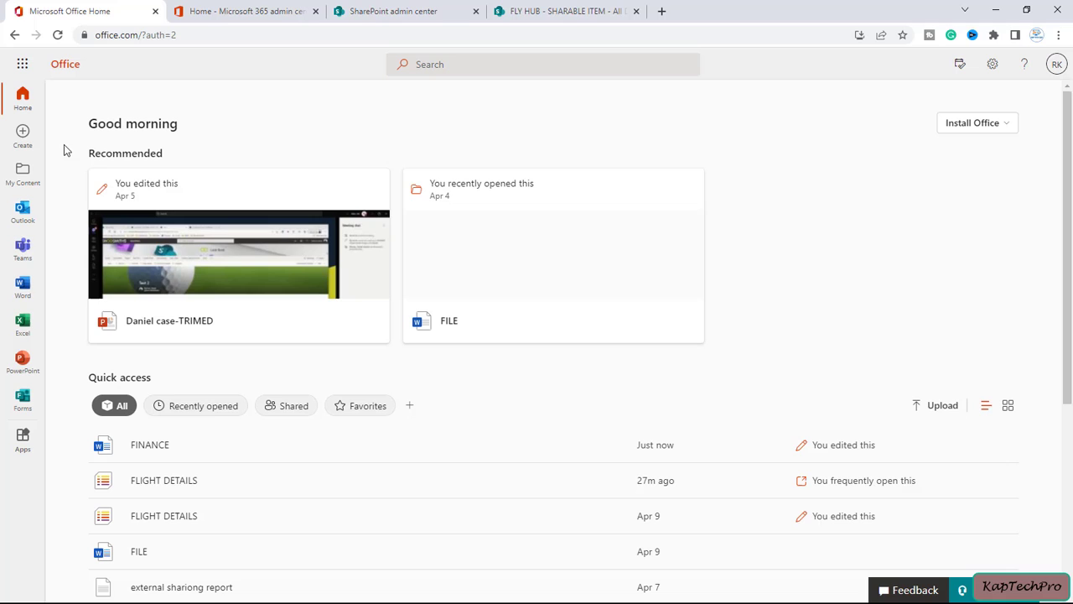
{"action": "left_click", "coordinate": [21, 218]}
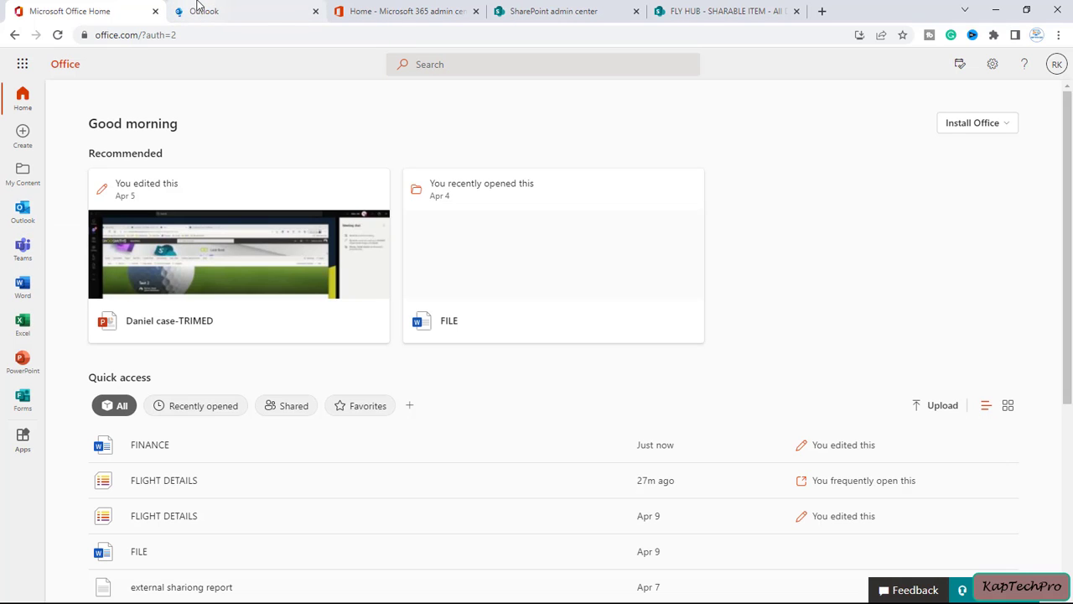
{"action": "left_click", "coordinate": [199, 8]}
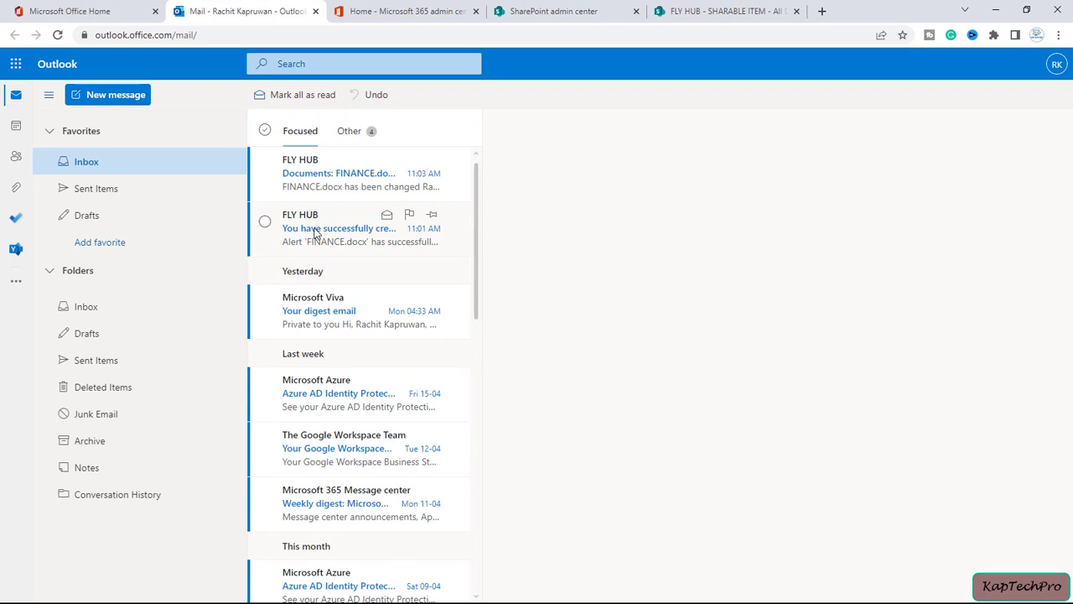
{"action": "left_click", "coordinate": [306, 283]}
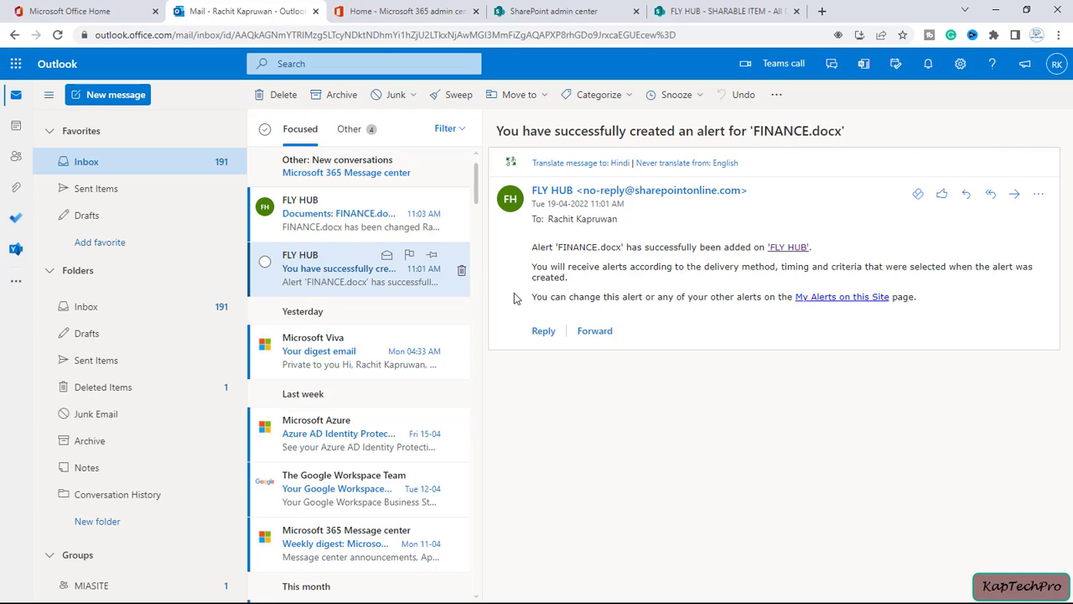
{"action": "left_click", "coordinate": [322, 233]}
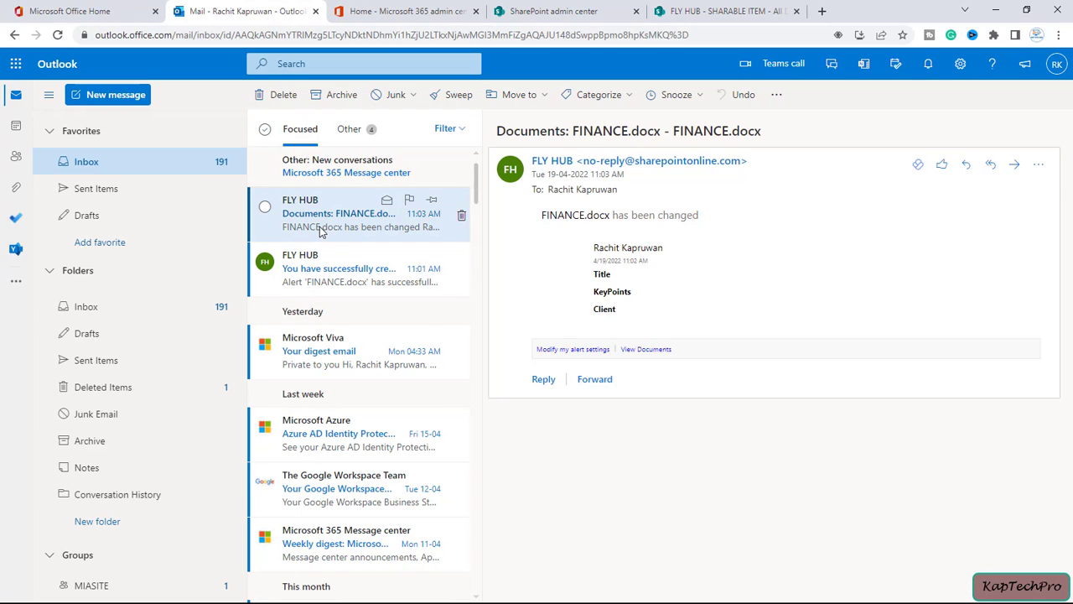